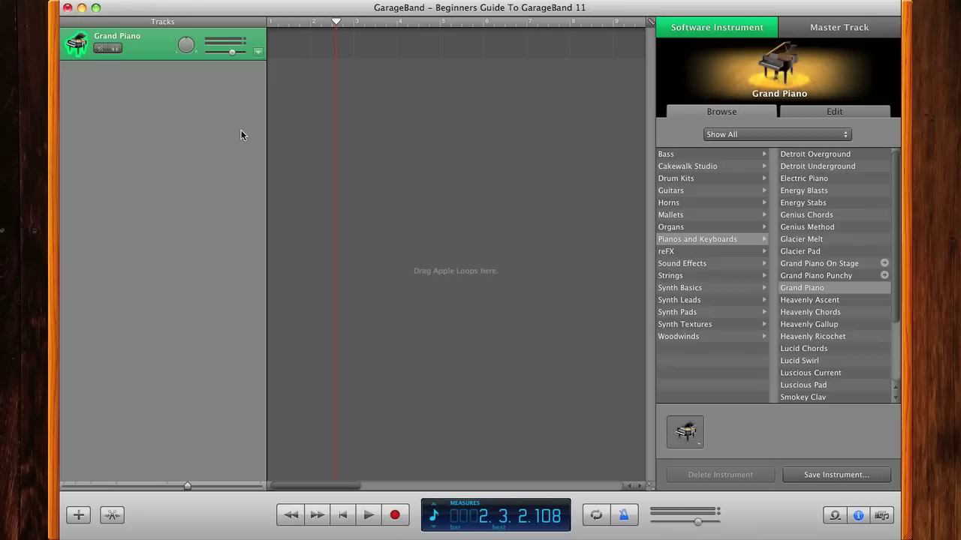
pyautogui.press('super+k')
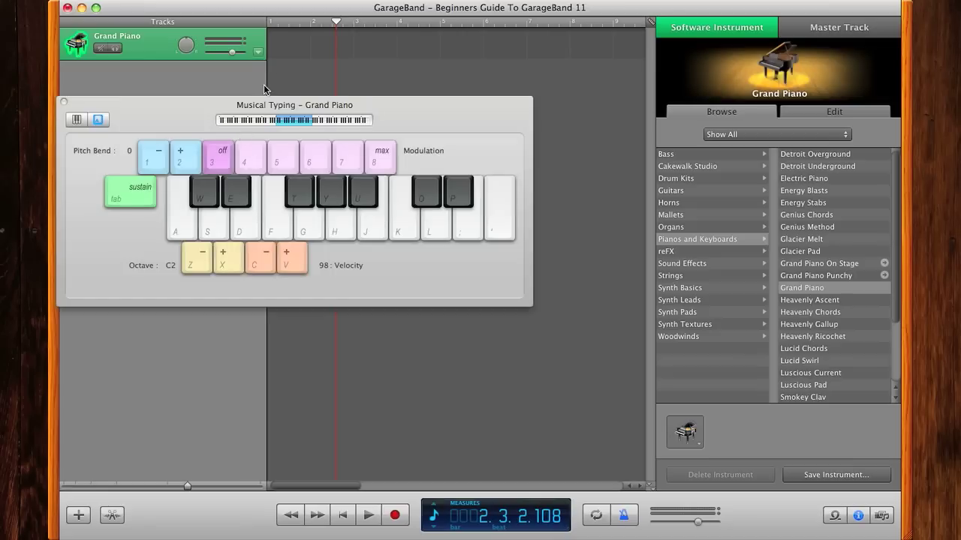
pyautogui.moveTo(264, 107); pyautogui.dragTo(528, 184)
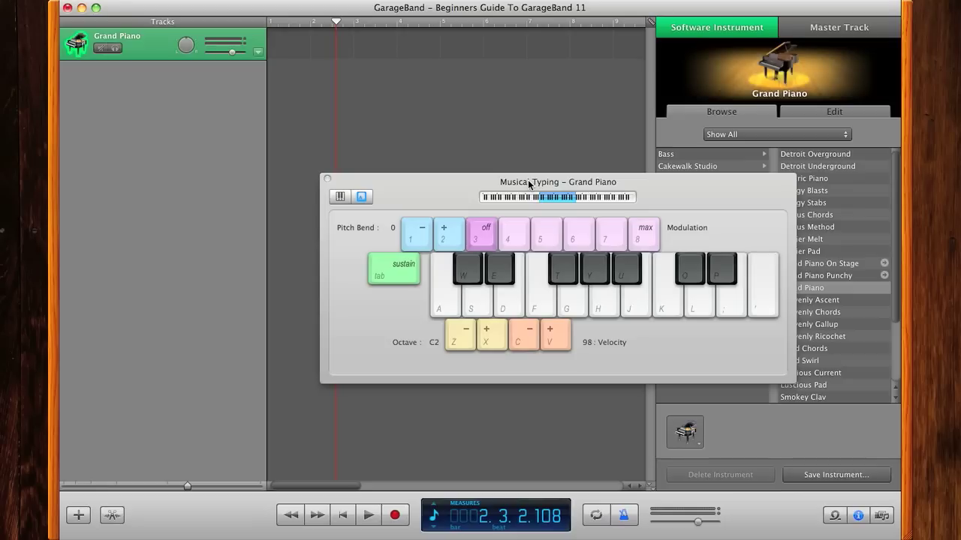
pyautogui.press('a')
pyautogui.press('g')
pyautogui.press('j')
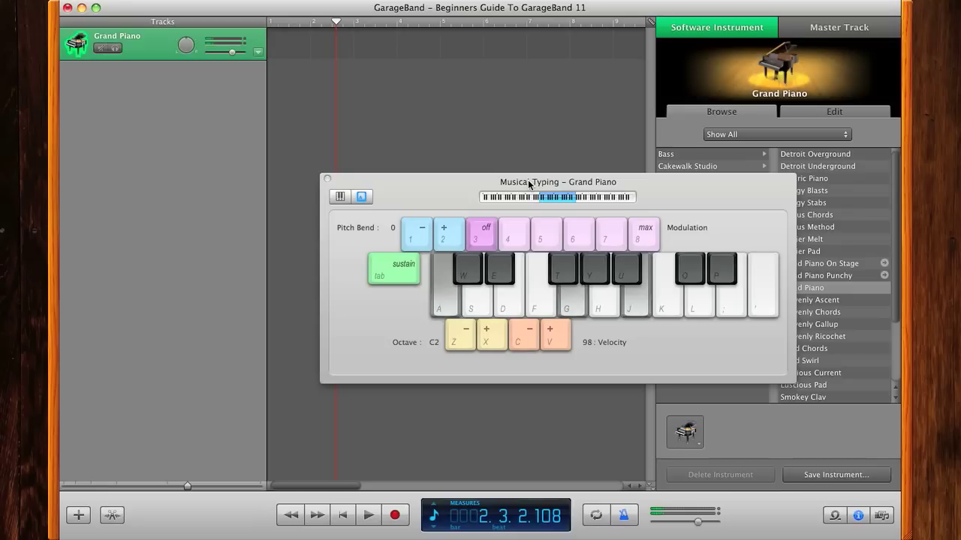
pyautogui.press('a')
pyautogui.press('j')
pyautogui.press('f')
pyautogui.press('h')
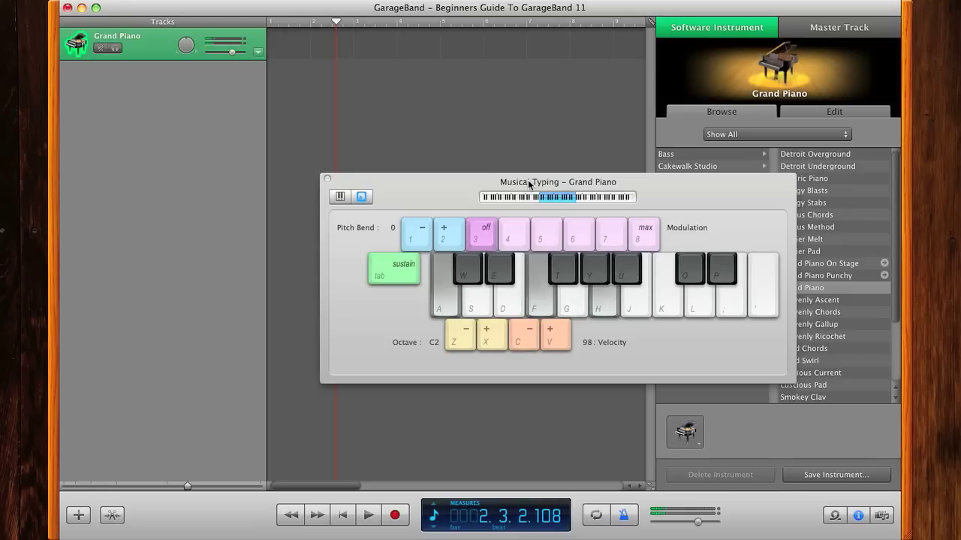
pyautogui.press('a')
pyautogui.press('f')
pyautogui.press('f')
pyautogui.press('h')
pyautogui.press('a')
pyautogui.press('d')
pyautogui.press('a')
pyautogui.press('d')
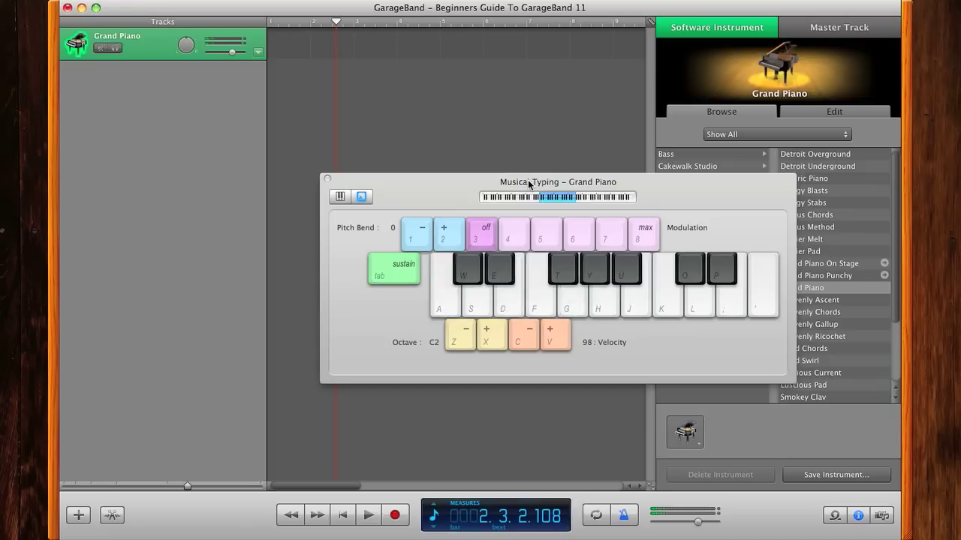
pyautogui.press('a')
pyautogui.press('d')
pyautogui.press('g')
pyautogui.press('a')
pyautogui.press('d')
pyautogui.press('a')
pyautogui.press('d')
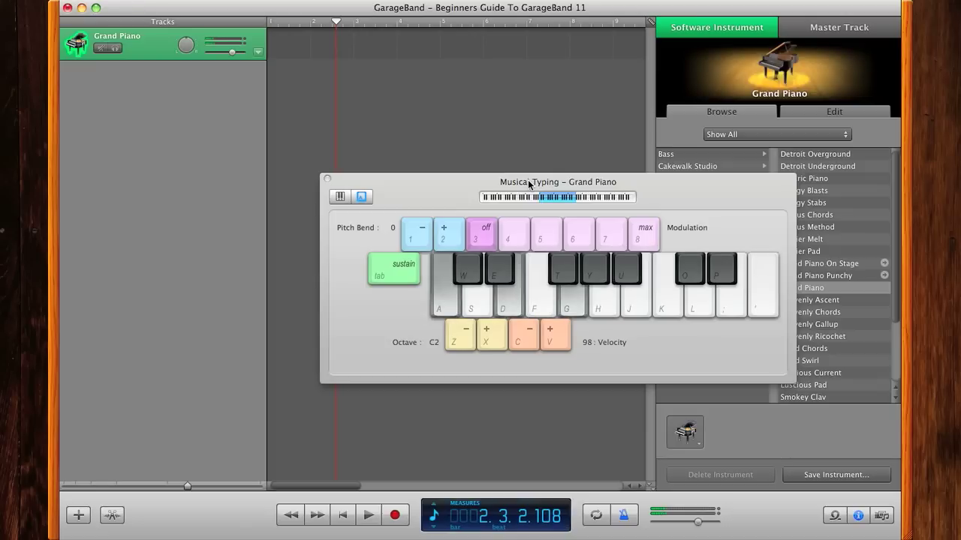
pyautogui.press('g')
pyautogui.press('a')
pyautogui.press('j')
pyautogui.press('a')
pyautogui.press('j')
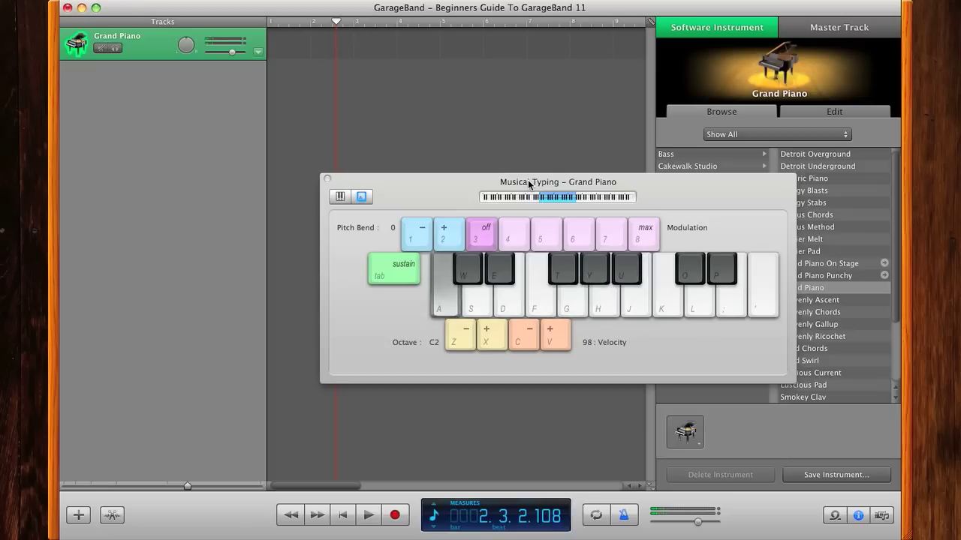
pyautogui.press('f')
pyautogui.press('h')
pyautogui.press('a')
pyautogui.press('f')
pyautogui.press('a')
pyautogui.press('d')
pyautogui.press('g')
pyautogui.press('a')
pyautogui.press('d')
pyautogui.press('a')
pyautogui.press('d')
pyautogui.press('g')
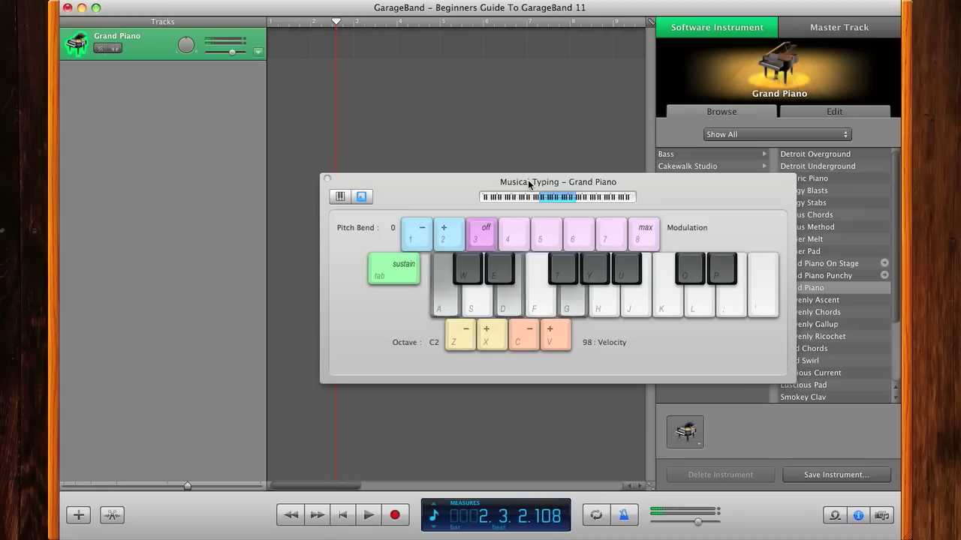
pyautogui.press('a')
pyautogui.press('d')
pyautogui.press('g')
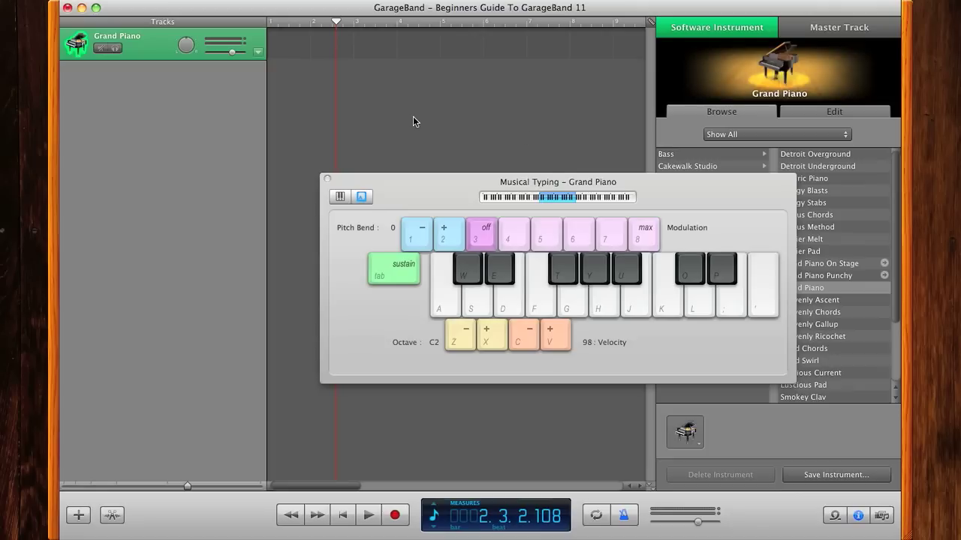
pyautogui.click(328, 180)
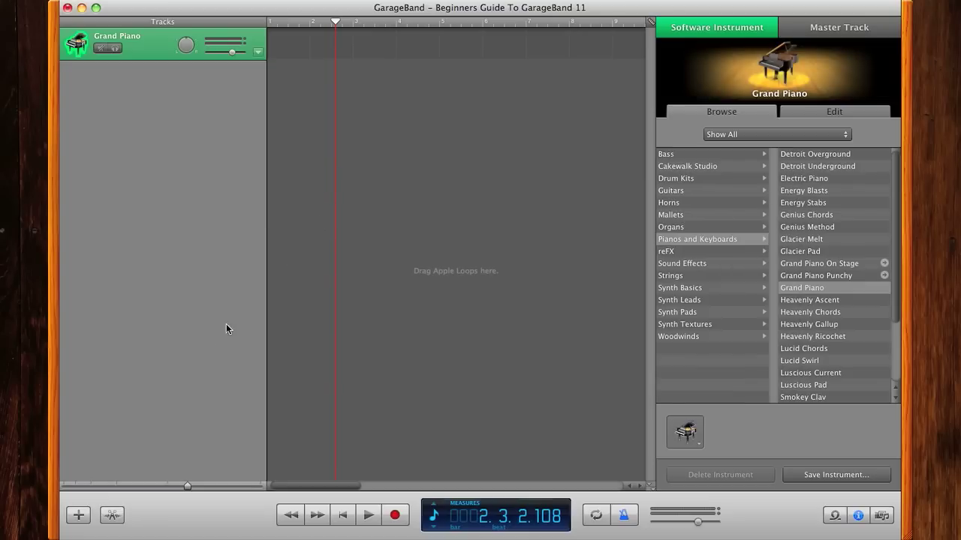
# Create a second Software Instrument track, which starts as a Grand Piano below the first
pyautogui.click(78, 515)
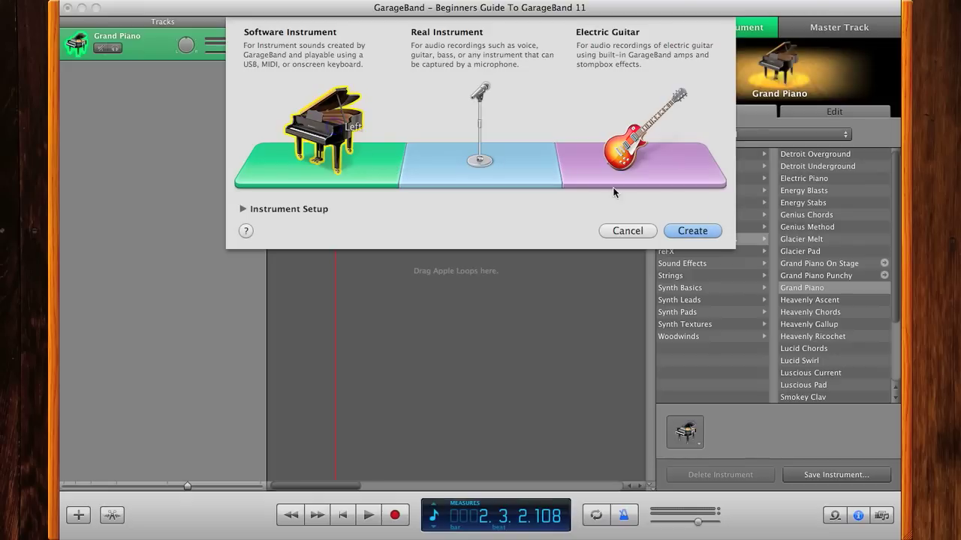
pyautogui.click(685, 233)
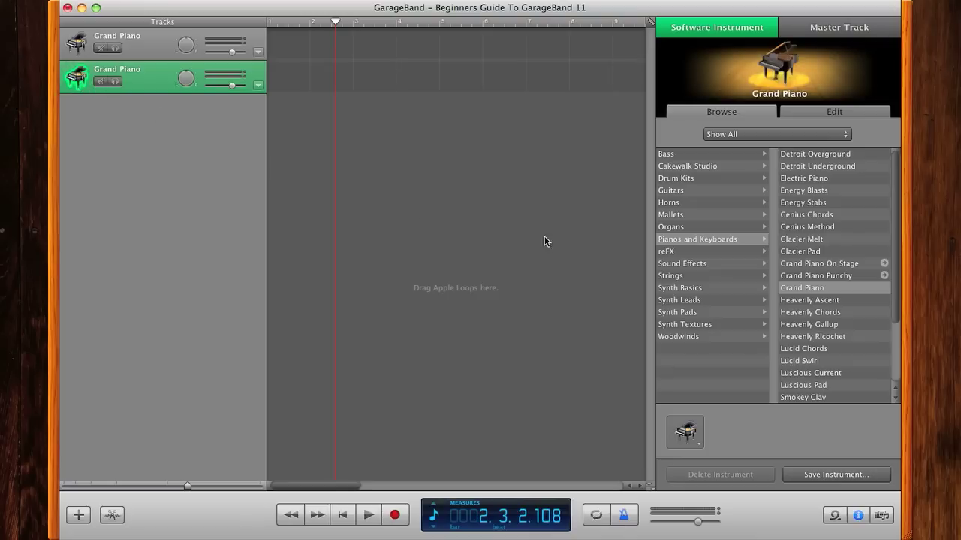
pyautogui.click(696, 300)
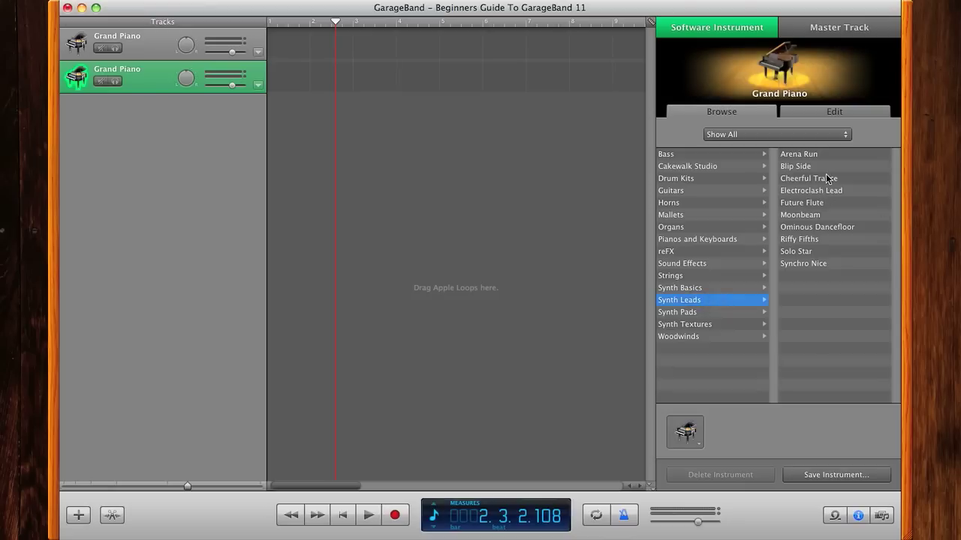
# Switch the track to the Cheerful Trance synth lead and test a few notes with Musical Typing
pyautogui.click(826, 180)
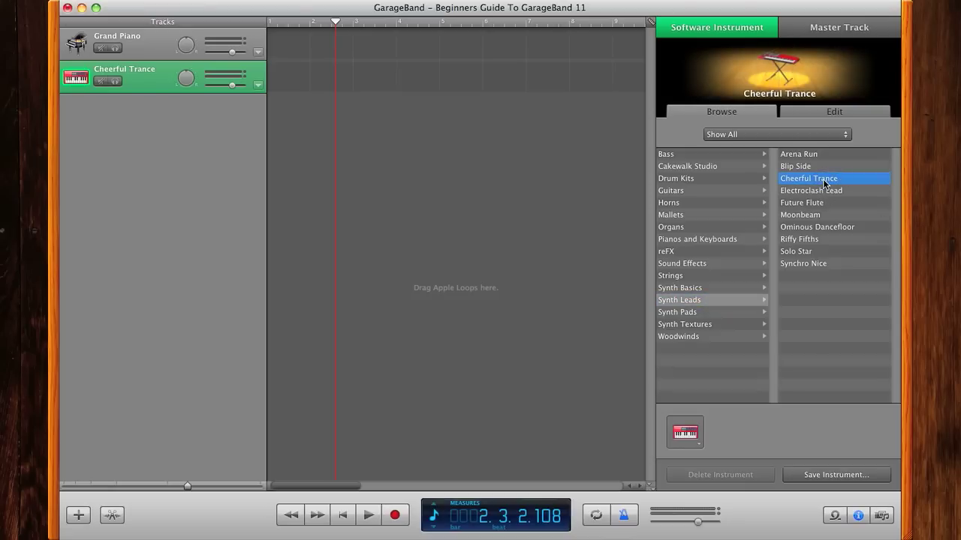
pyautogui.press('super+shift+k')
pyautogui.press('j')
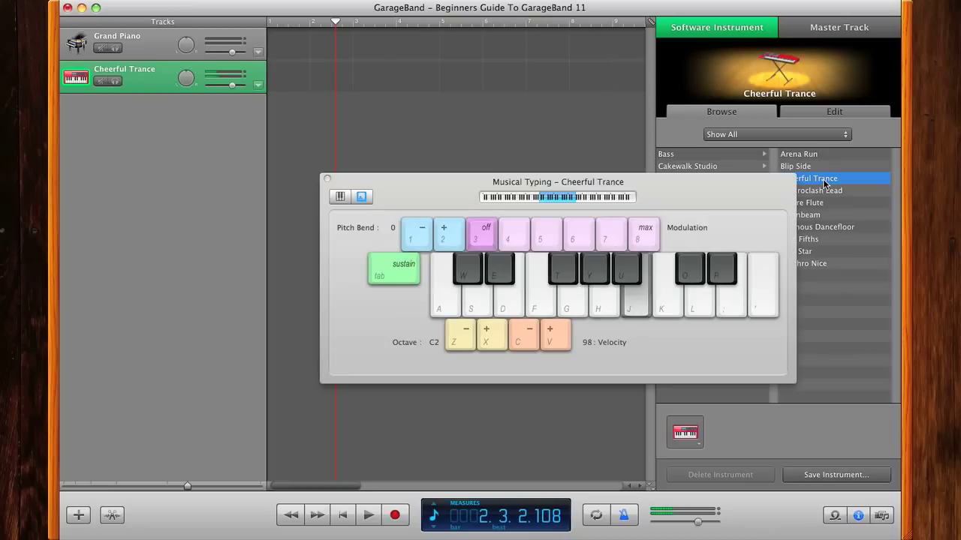
pyautogui.press('g')
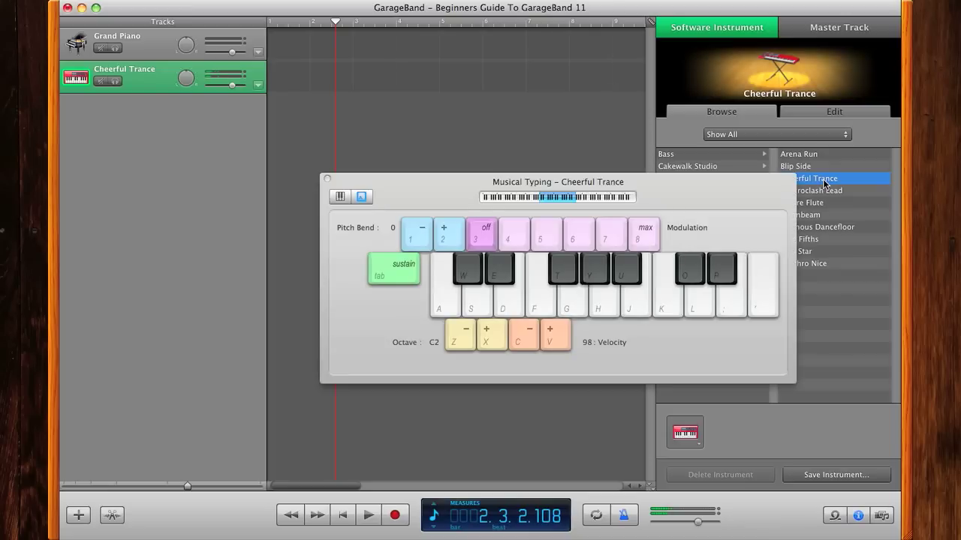
pyautogui.press('h')
pyautogui.press('f')
pyautogui.press('j')
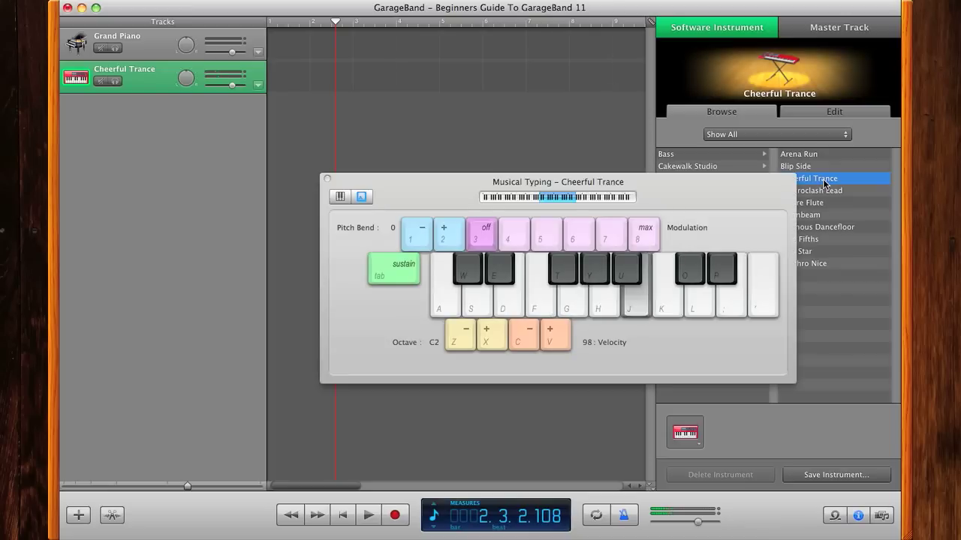
pyautogui.press('j')
pyautogui.press('j')
pyautogui.press('k')
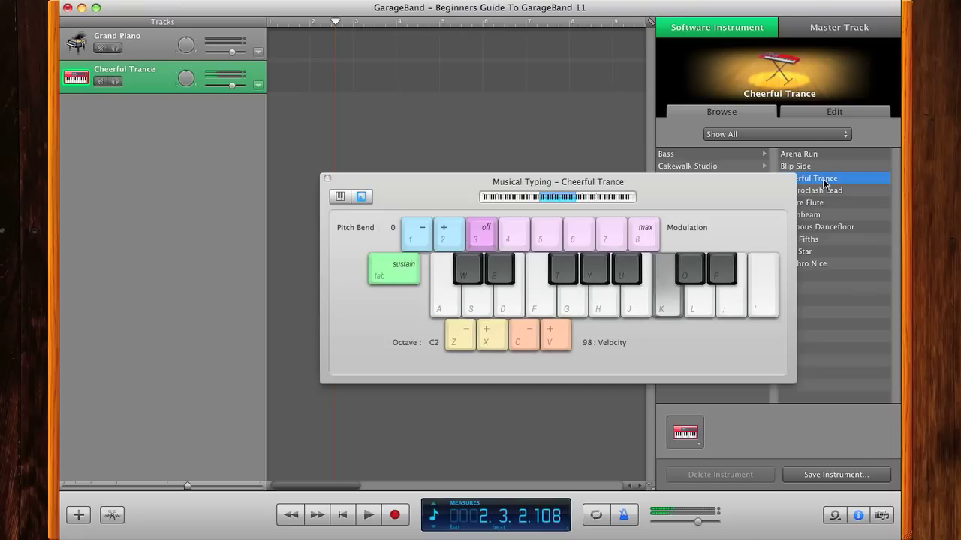
pyautogui.press('k')
pyautogui.press('j')
pyautogui.press('g')
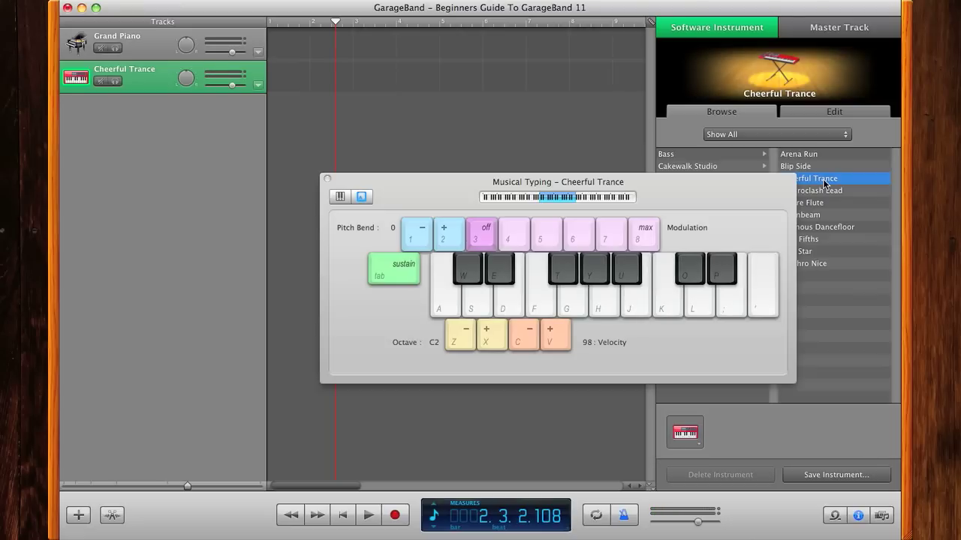
# Play a short melody on the Cheerful Trance sound
pyautogui.press('j')
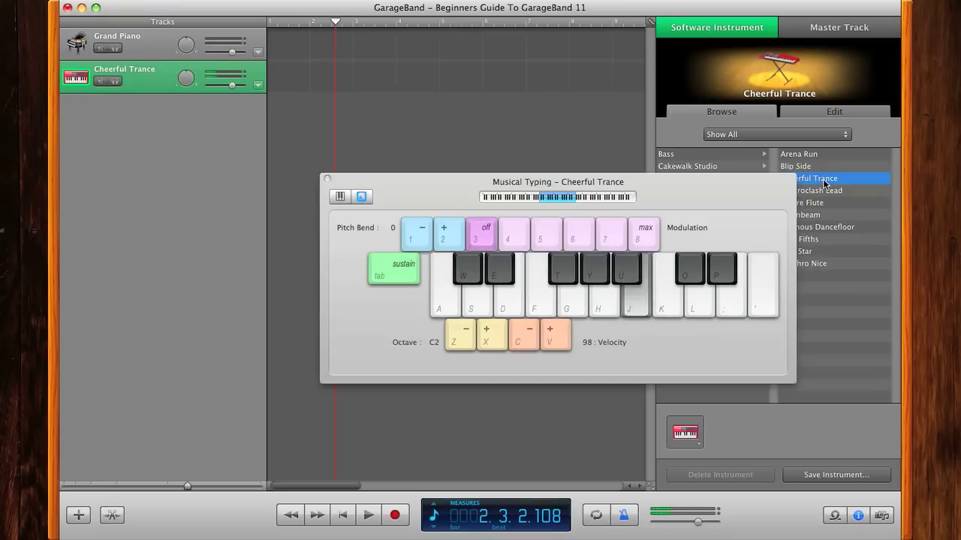
pyautogui.press('g')
pyautogui.press('h')
pyautogui.press('g')
pyautogui.press('f')
pyautogui.press('h')
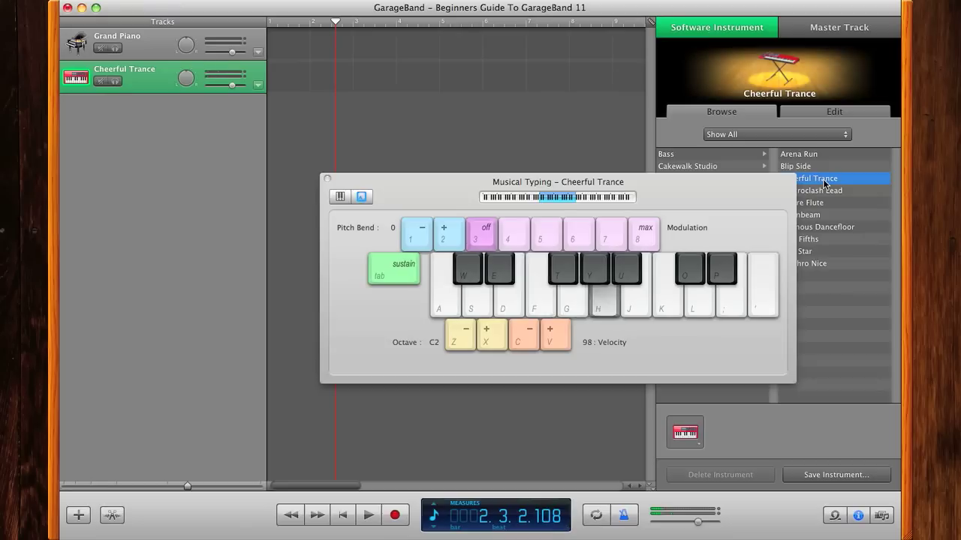
pyautogui.press('g')
pyautogui.press('d')
pyautogui.press('g')
pyautogui.press('s')
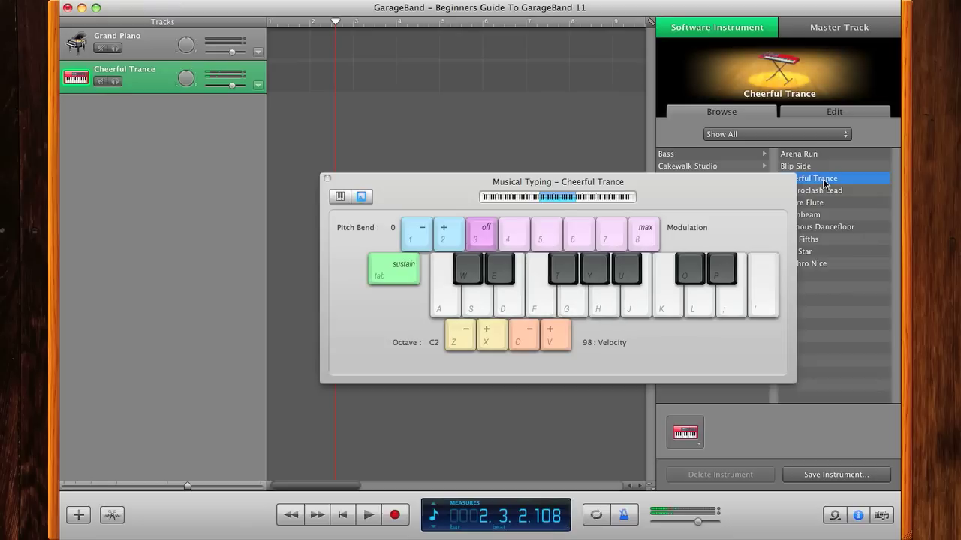
# Audition the Future Flute and Ominous Dancefloor synth sounds on the second track
pyautogui.moveTo(755, 187); pyautogui.dragTo(682, 187)
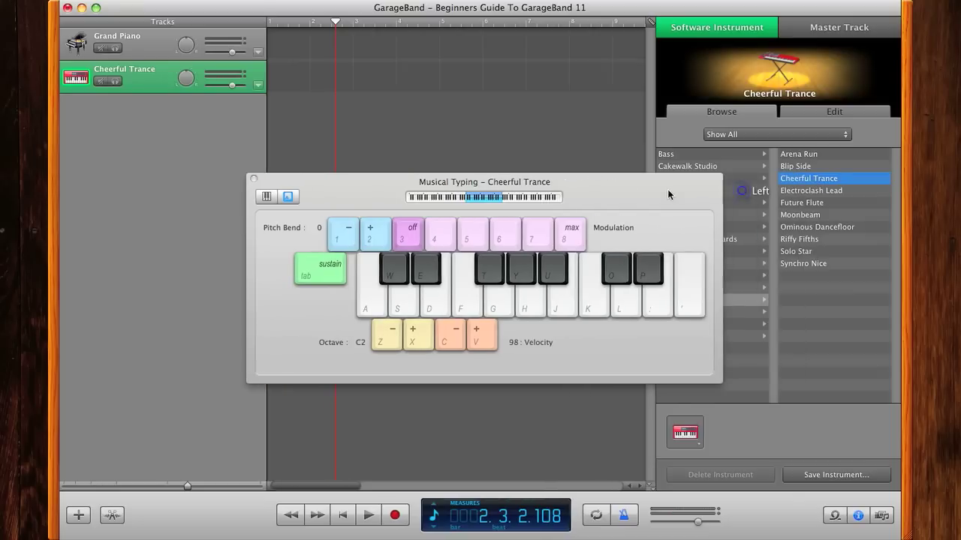
pyautogui.click(815, 201)
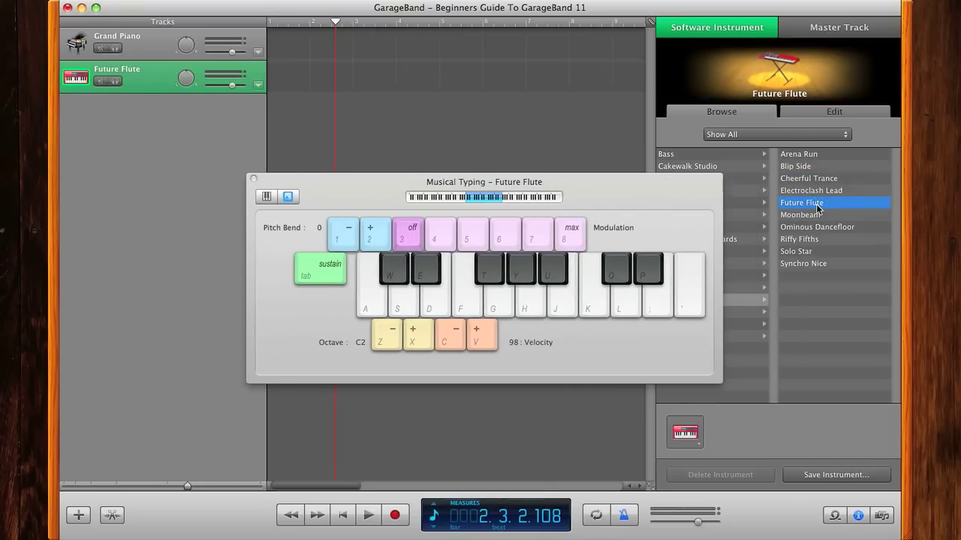
pyautogui.press('d')
pyautogui.press('f')
pyautogui.press('d')
pyautogui.press('h')
pyautogui.click(820, 228)
pyautogui.press('h')
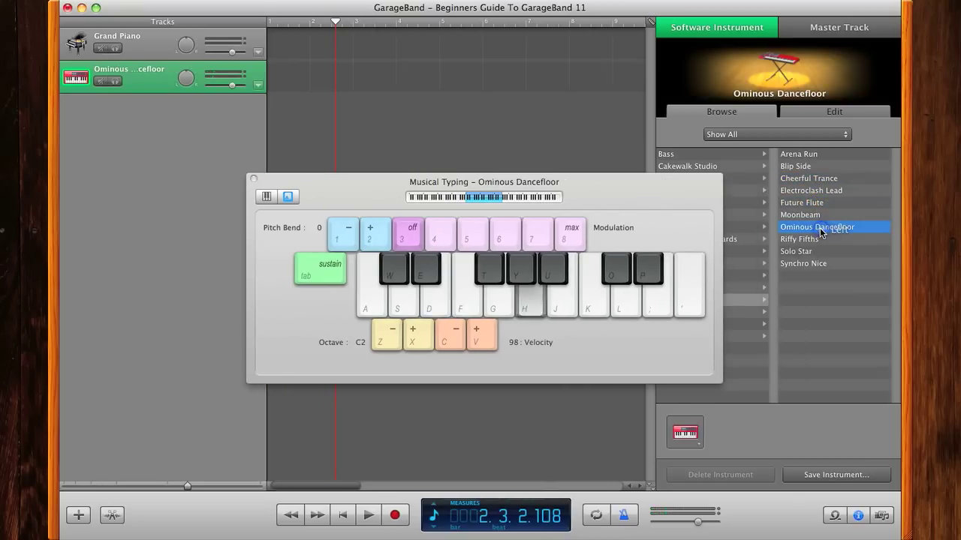
pyautogui.press('d')
pyautogui.press('g')
# Audition the Riffy Fifths and Solo Star synth sounds
pyautogui.click(814, 240)
pyautogui.press('d')
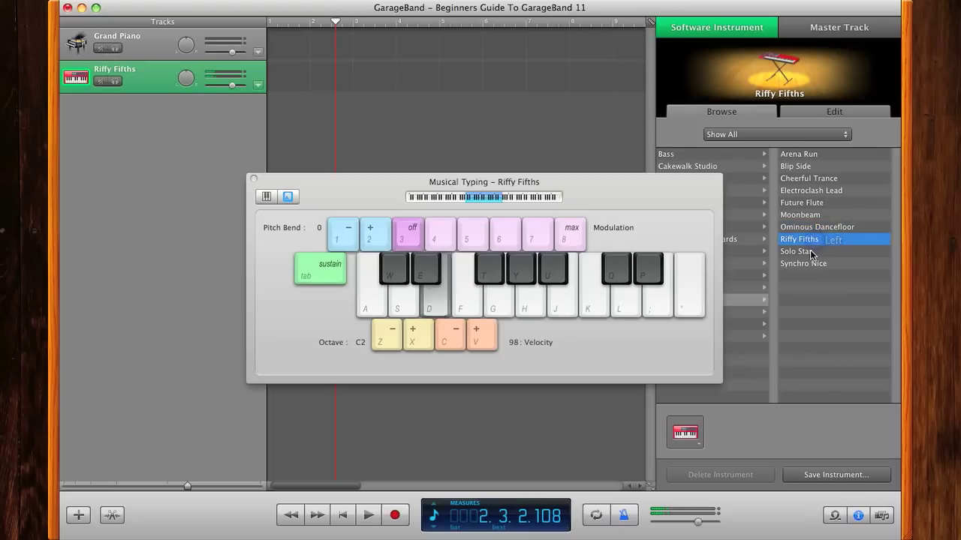
pyautogui.press('f')
pyautogui.press('d')
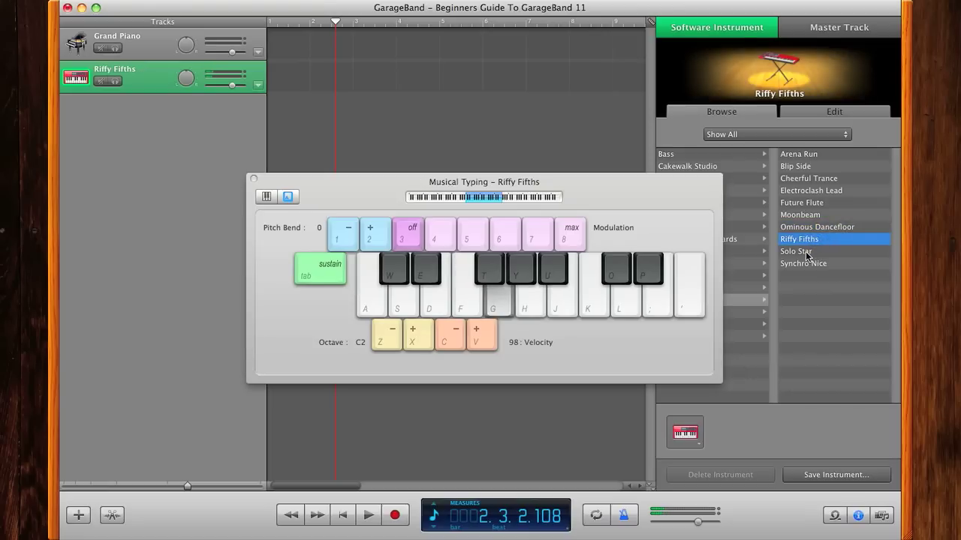
pyautogui.click(805, 252)
pyautogui.press('f')
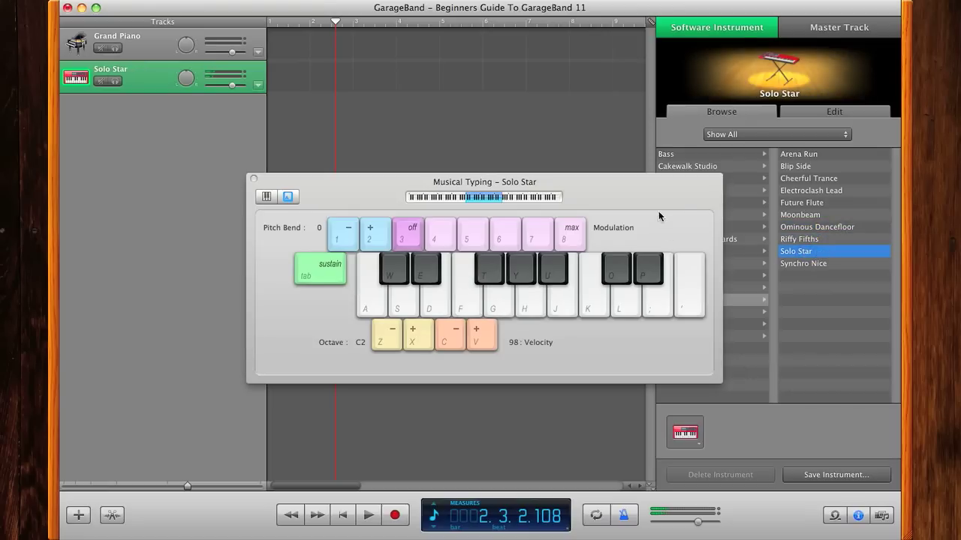
# Set the track to Synth Pads > Cloud Break, play some notes, and close Musical Typing
pyautogui.moveTo(541, 210); pyautogui.dragTo(423, 214)
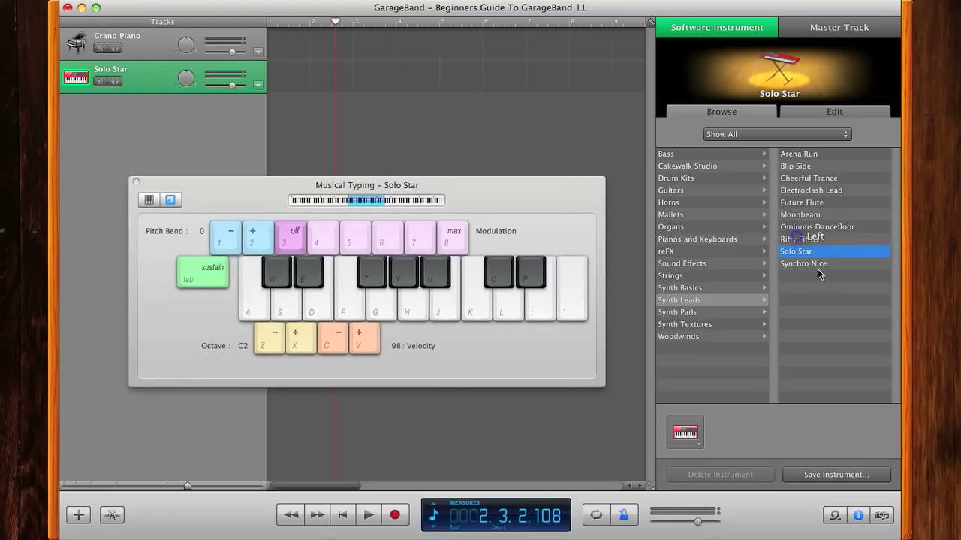
pyautogui.click(680, 311)
pyautogui.click(803, 238)
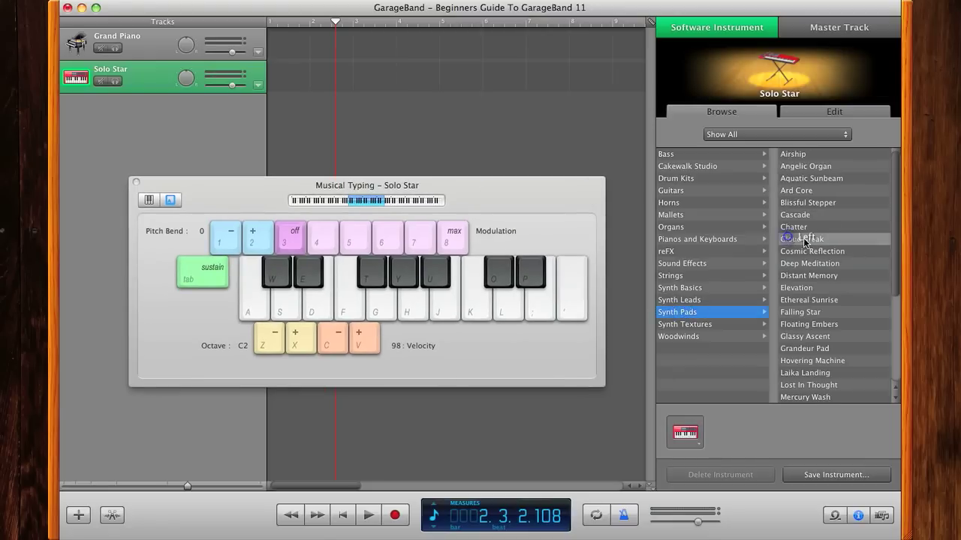
pyautogui.press('d')
pyautogui.press('g')
pyautogui.press('h')
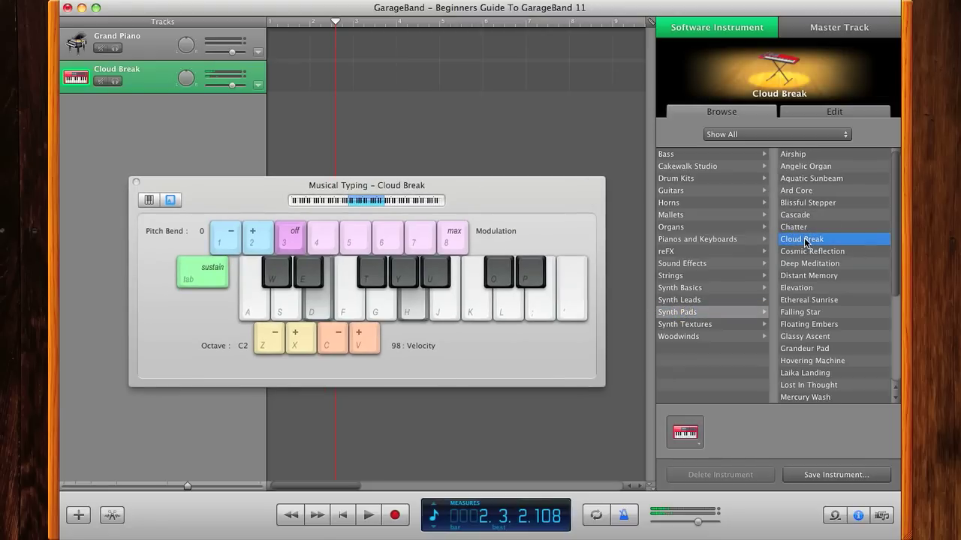
pyautogui.press('s')
pyautogui.press('g')
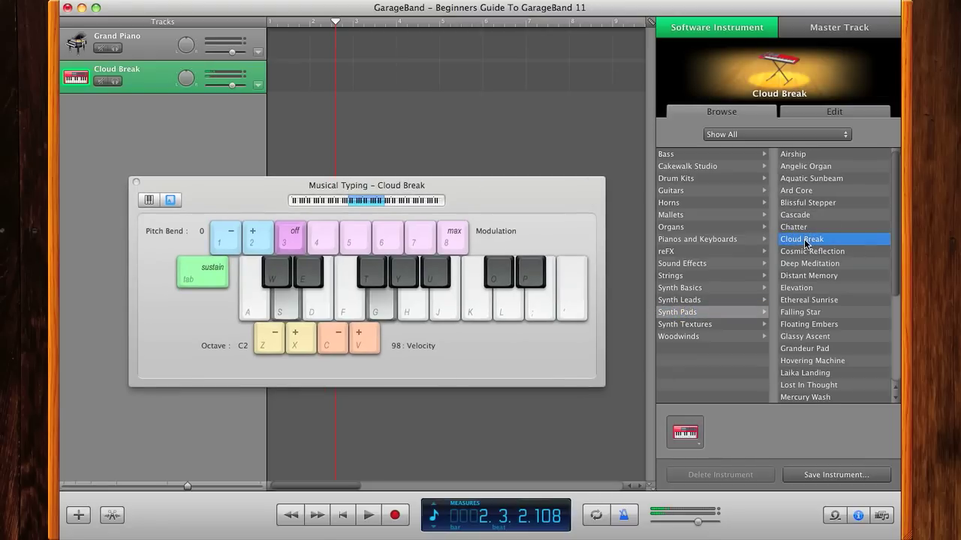
pyautogui.press('s')
pyautogui.press('f')
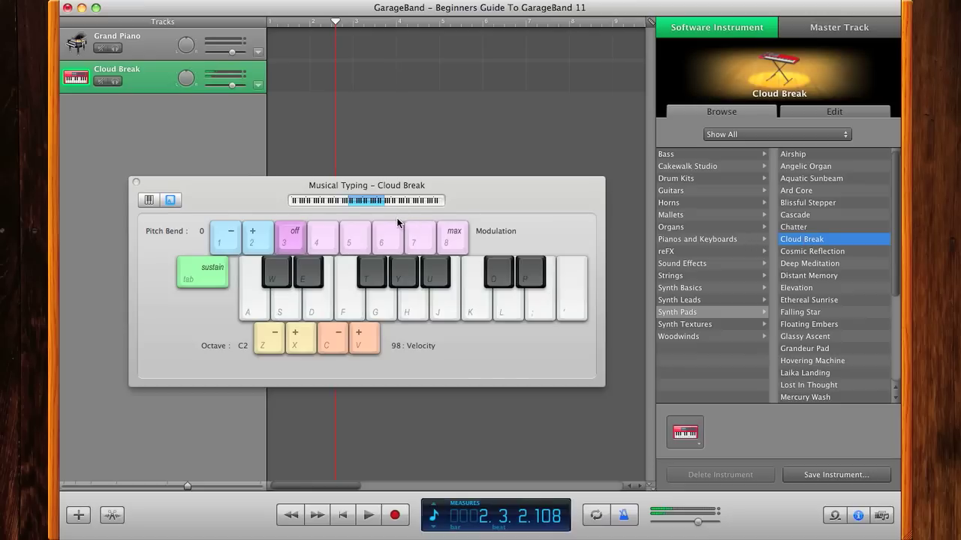
pyautogui.click(135, 183)
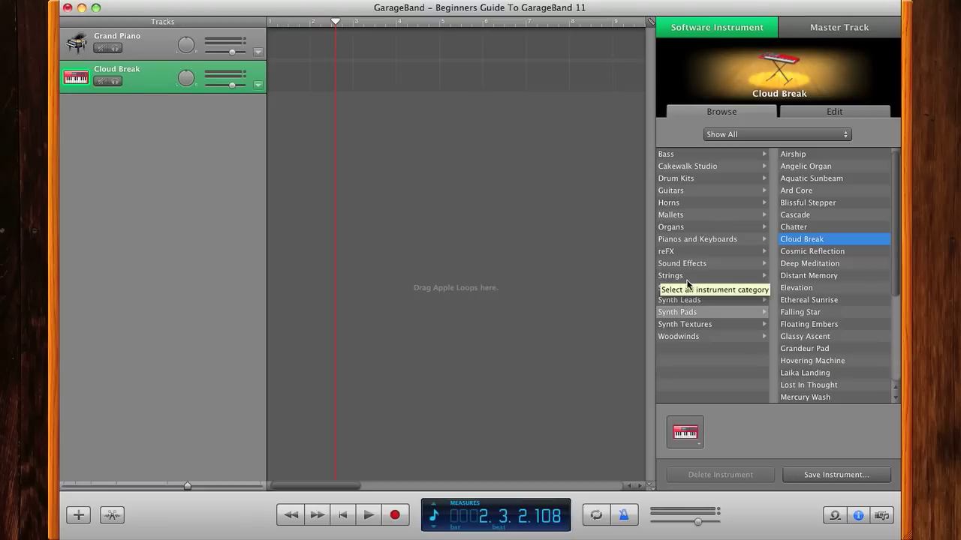
pyautogui.click(837, 30)
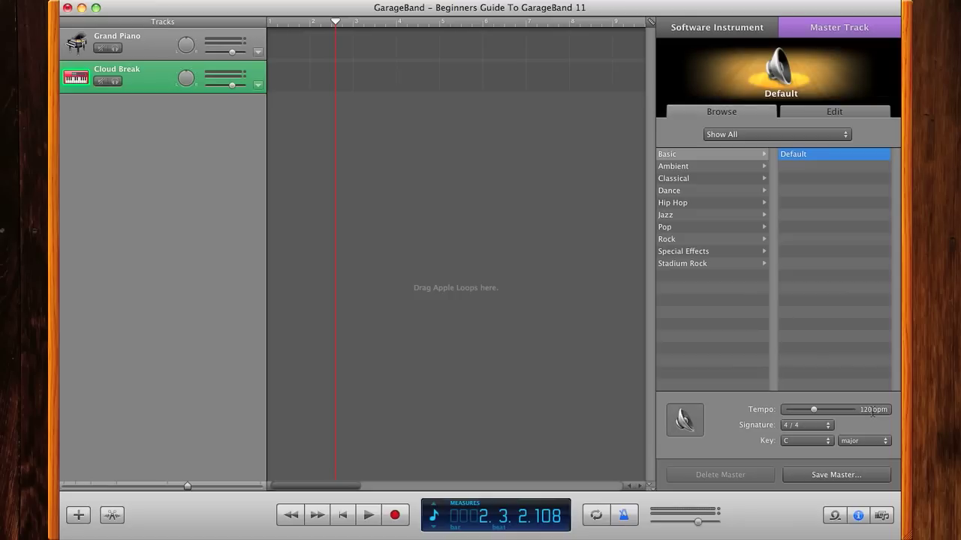
# During playback, lower the tempo to 105 bpm and raise master volume to 3.7 dB, keeping 4/4
pyautogui.click(366, 514)
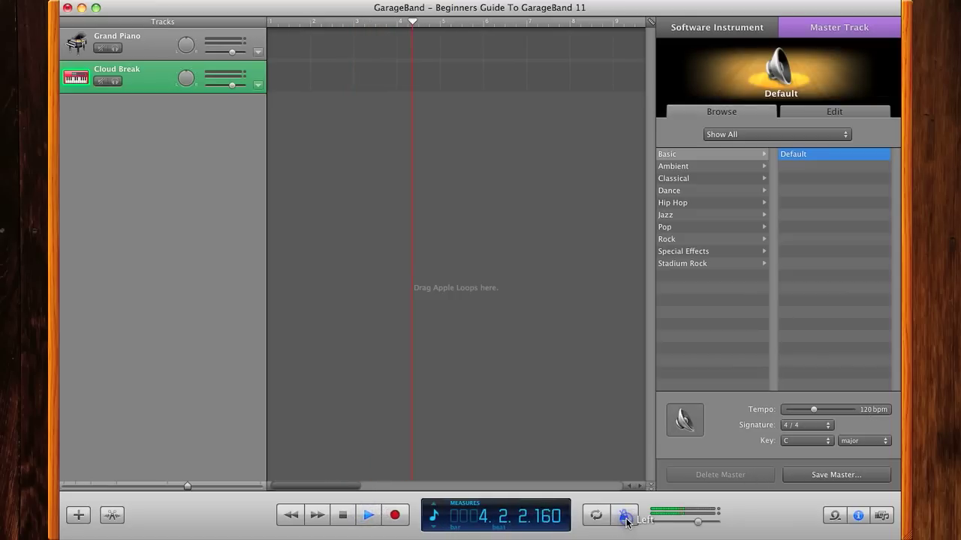
pyautogui.moveTo(697, 520); pyautogui.dragTo(712, 523)
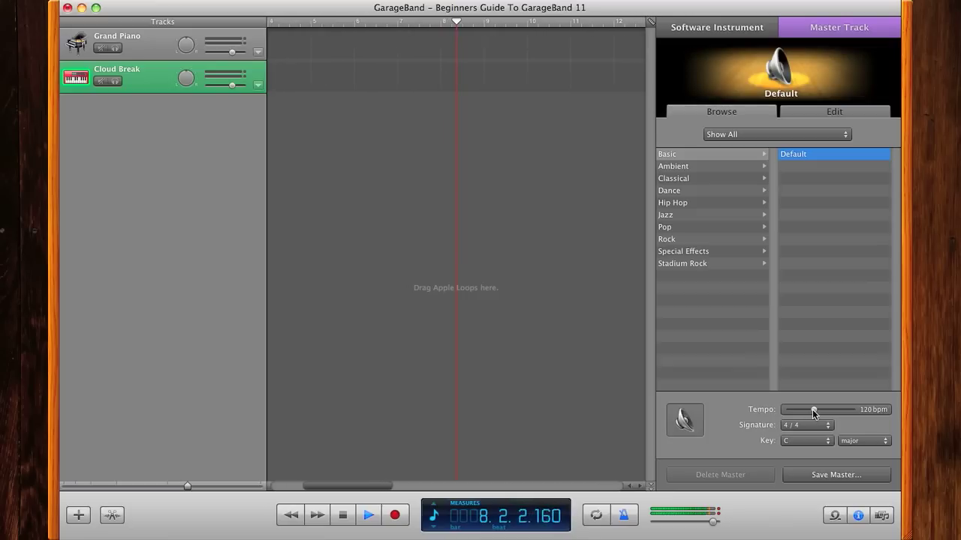
pyautogui.moveTo(812, 409); pyautogui.dragTo(809, 411)
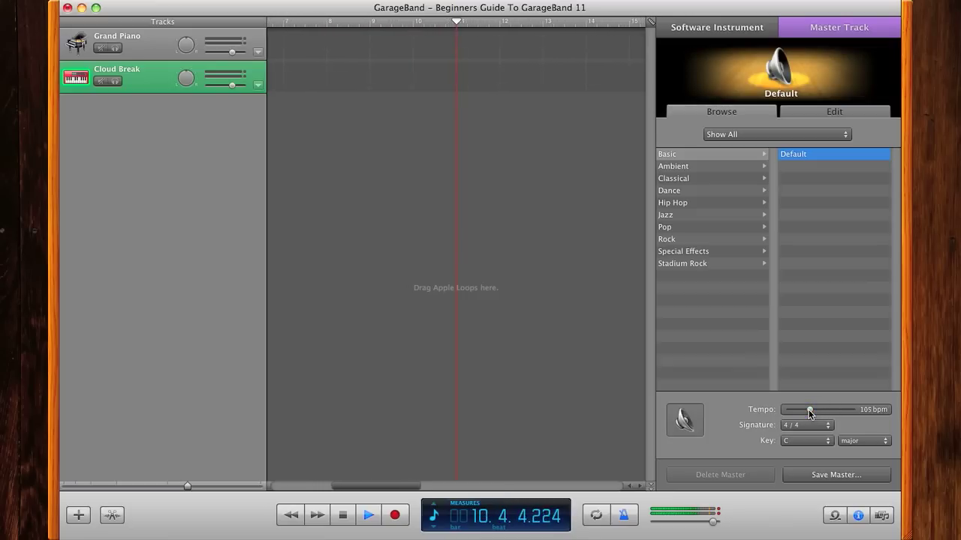
pyautogui.press('space')
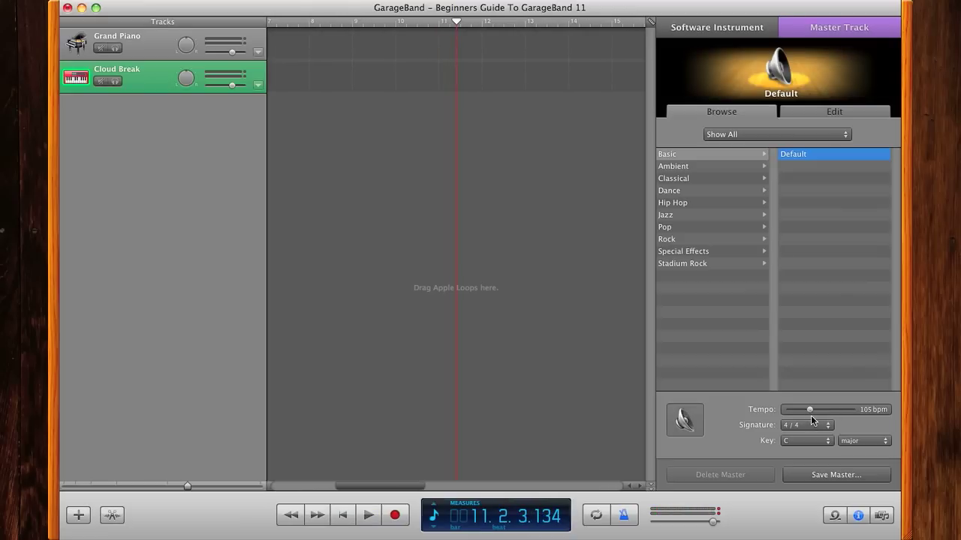
pyautogui.click(810, 427)
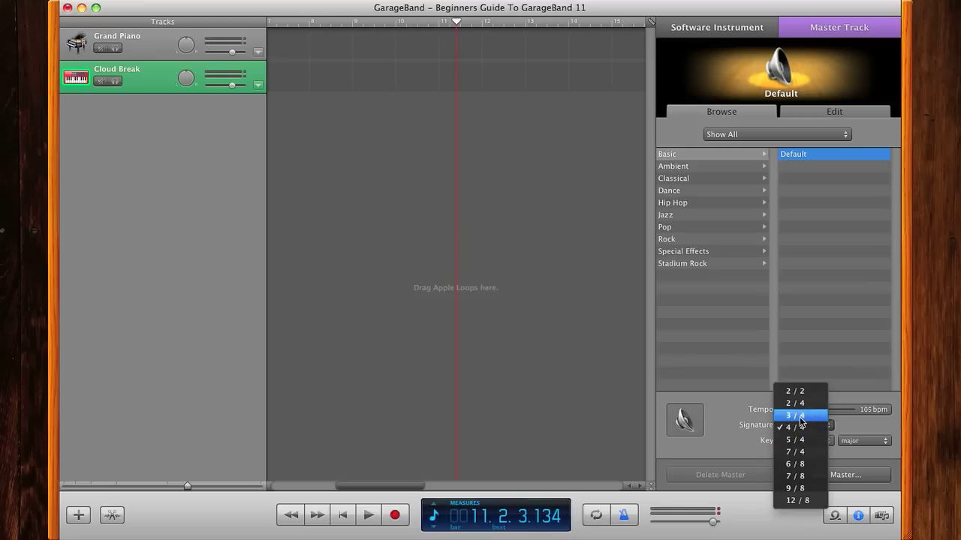
pyautogui.click(876, 423)
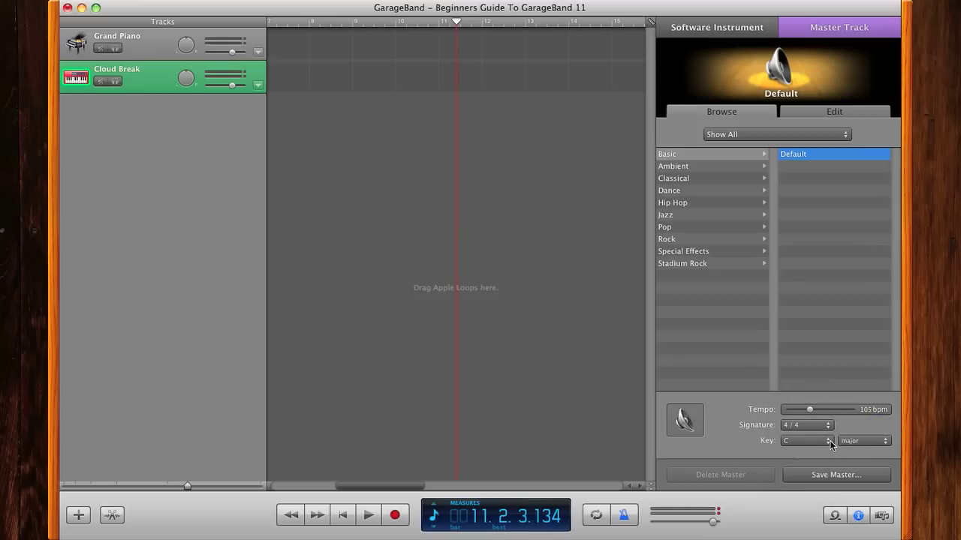
pyautogui.click(725, 34)
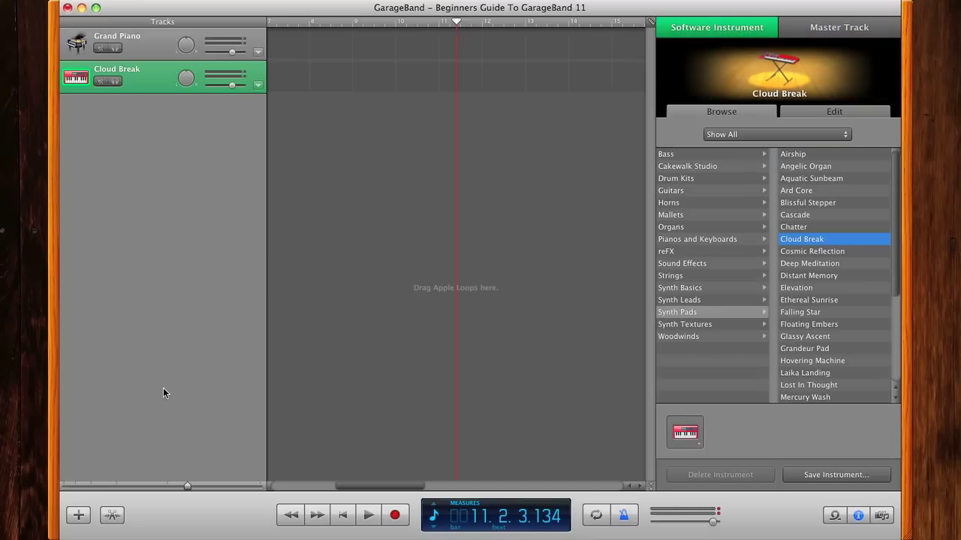
# Add a third Software Instrument track and set it to Drum Kits > 2-Step Remix
pyautogui.click(78, 515)
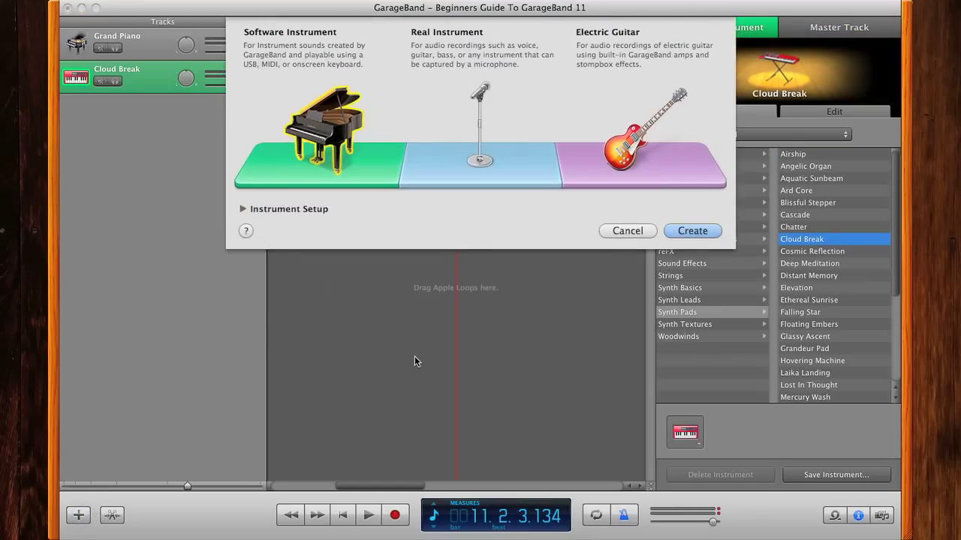
pyautogui.click(327, 124)
pyautogui.click(701, 230)
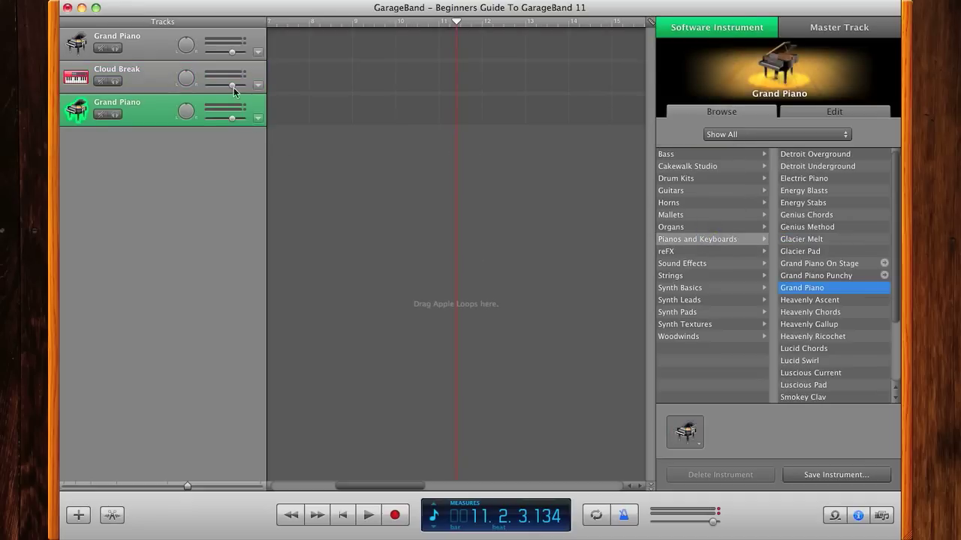
pyautogui.click(675, 180)
pyautogui.click(811, 156)
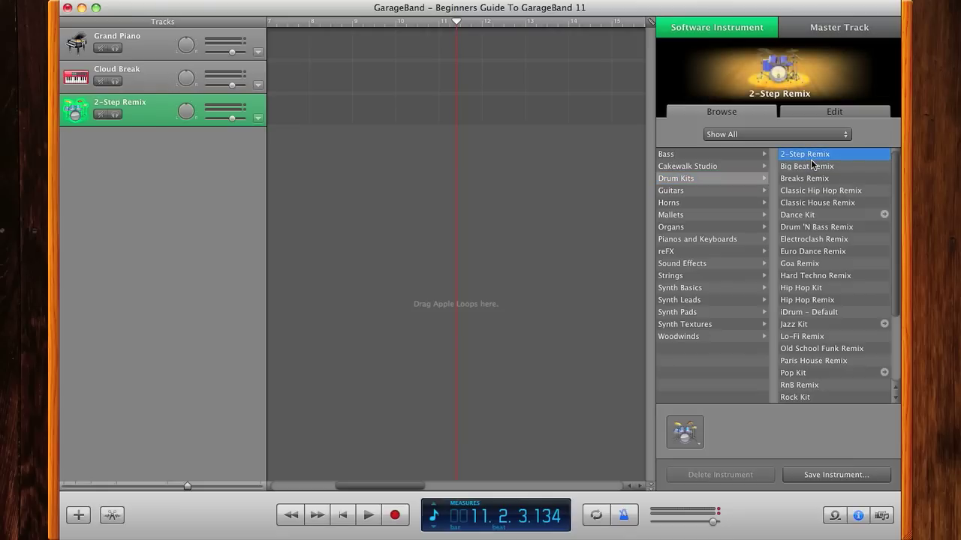
pyautogui.press('super+shift+k')
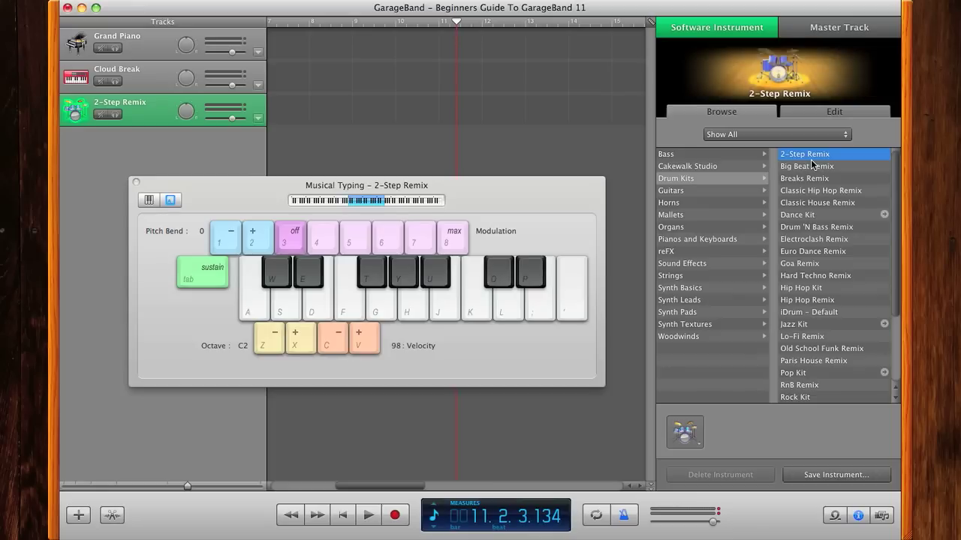
pyautogui.press('a')
pyautogui.press('w')
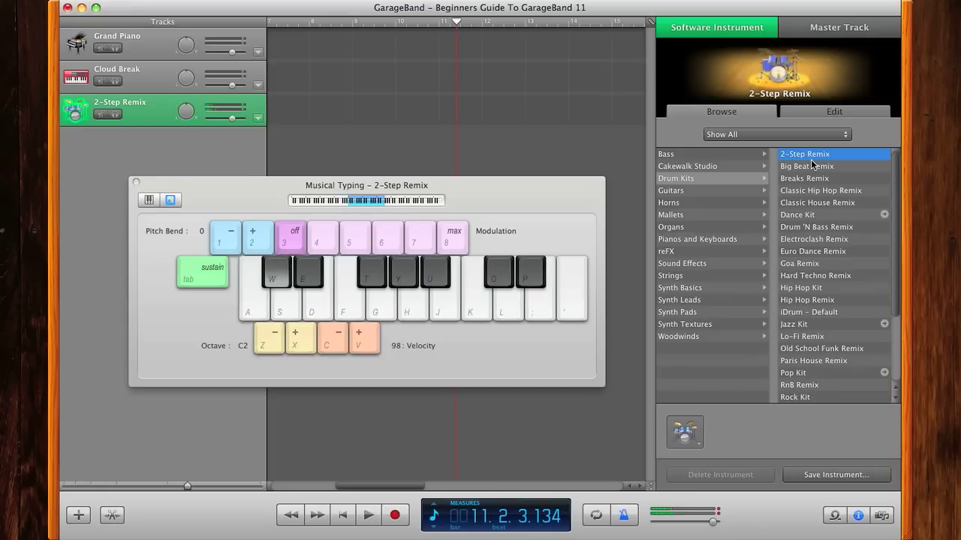
pyautogui.press('a')
pyautogui.press('w')
pyautogui.press('a')
pyautogui.press('s')
pyautogui.press('d')
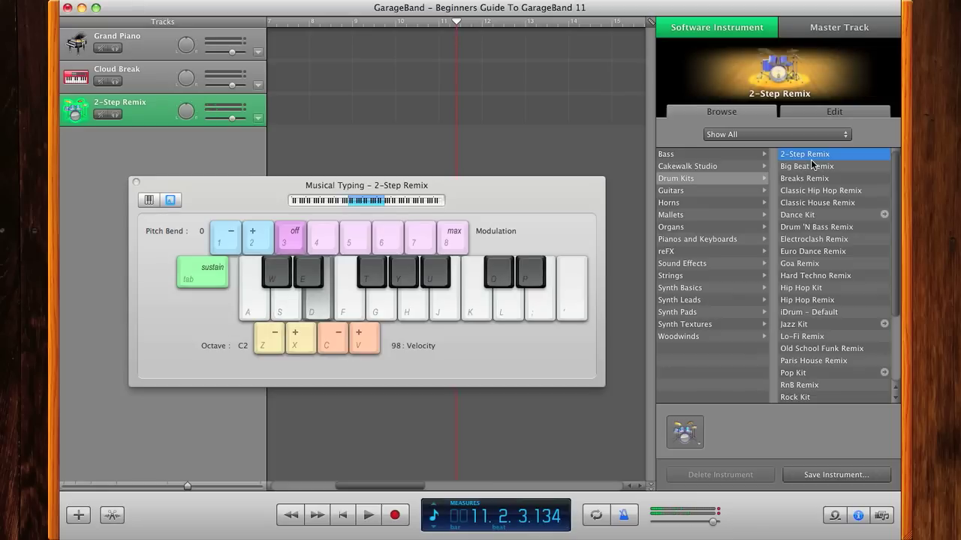
pyautogui.press('a')
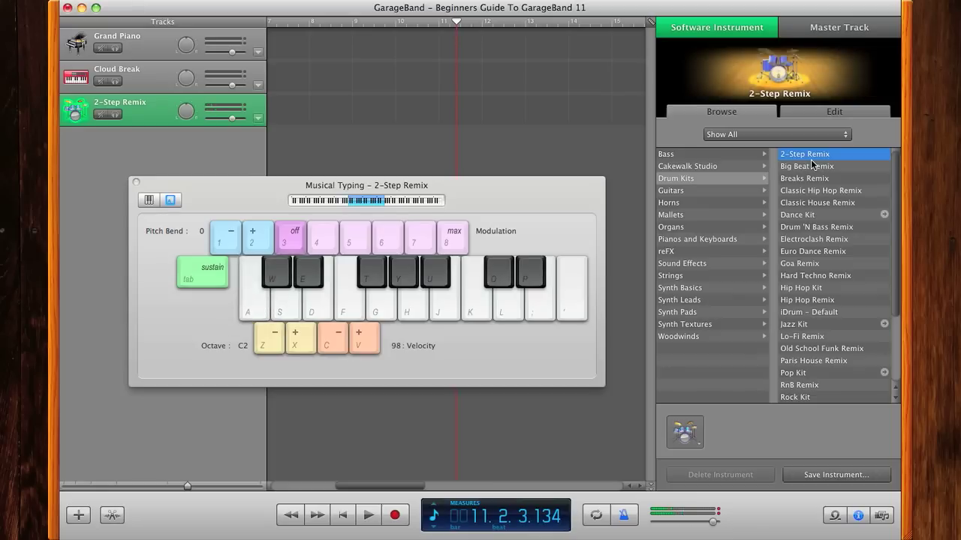
pyautogui.press('a')
pyautogui.press('x')
pyautogui.press('z')
pyautogui.press('x')
pyautogui.press('x')
pyautogui.press('a')
pyautogui.press('z')
pyautogui.press('z')
pyautogui.press('z')
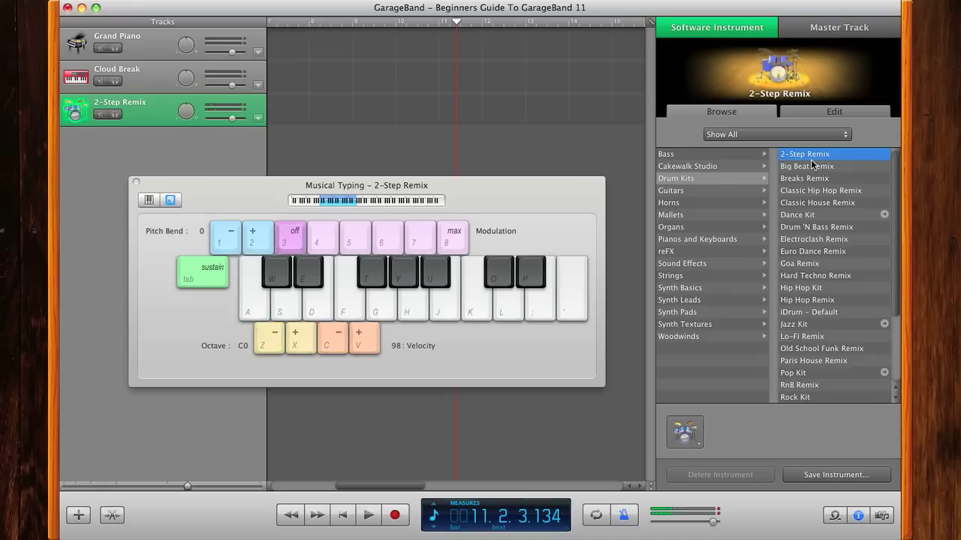
pyautogui.press('a')
pyautogui.press('a')
pyautogui.press('s')
pyautogui.press('a')
pyautogui.press('a')
pyautogui.press('e')
pyautogui.press('a')
pyautogui.press('s')
pyautogui.press('a')
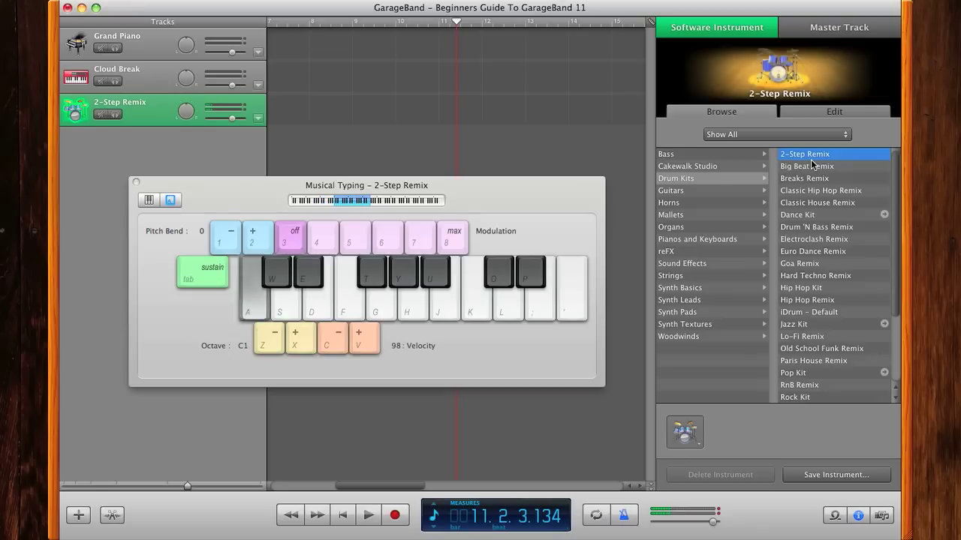
pyautogui.press('a')
pyautogui.press('s')
pyautogui.press('e')
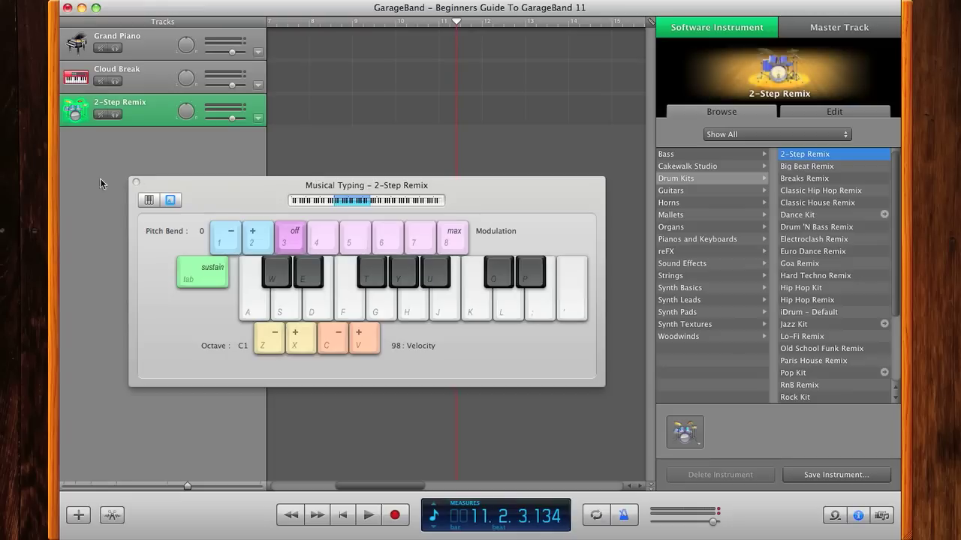
pyautogui.click(135, 183)
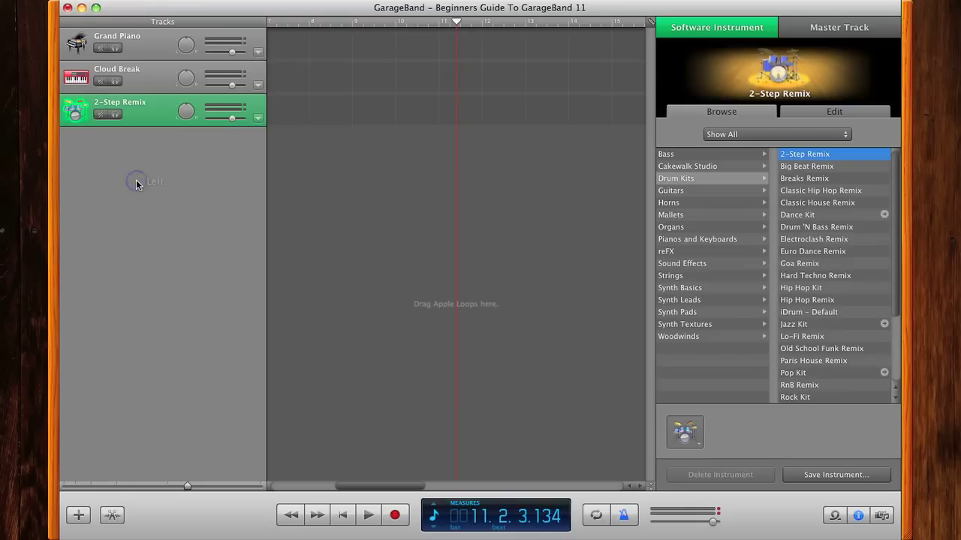